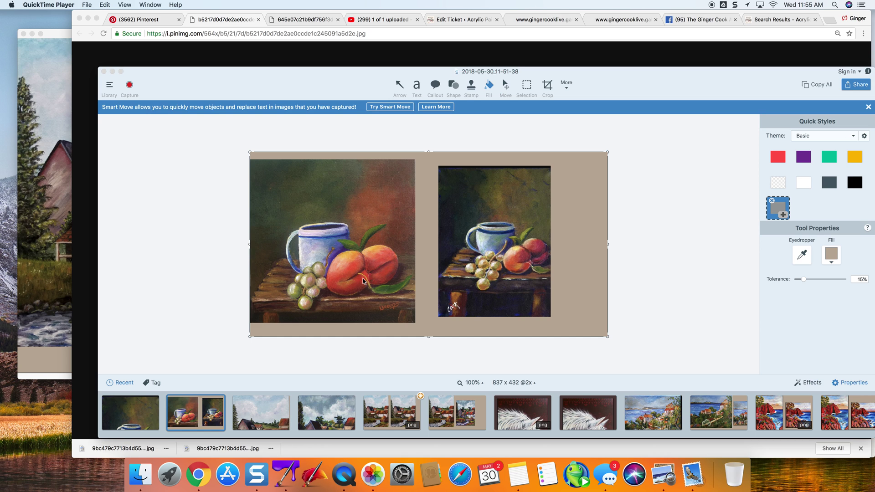
# - Activate the Snagit editor showing the two still-life fruit paintings side by side
pyautogui.click(365, 251)
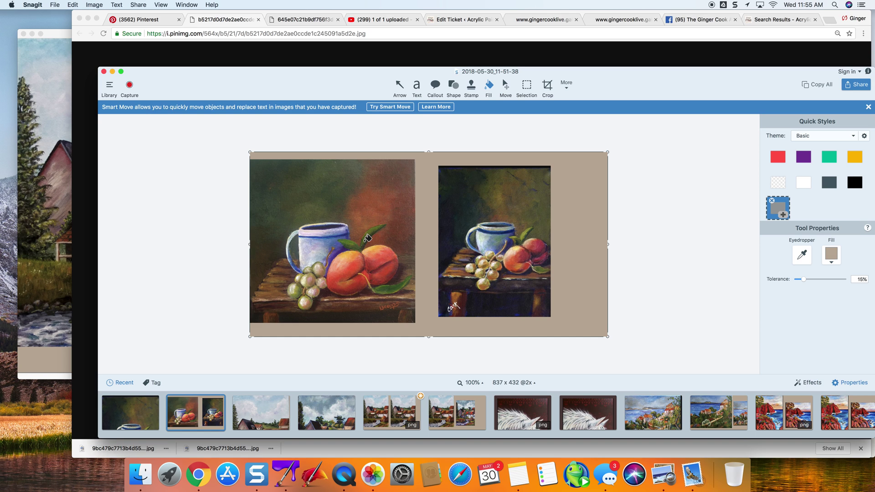